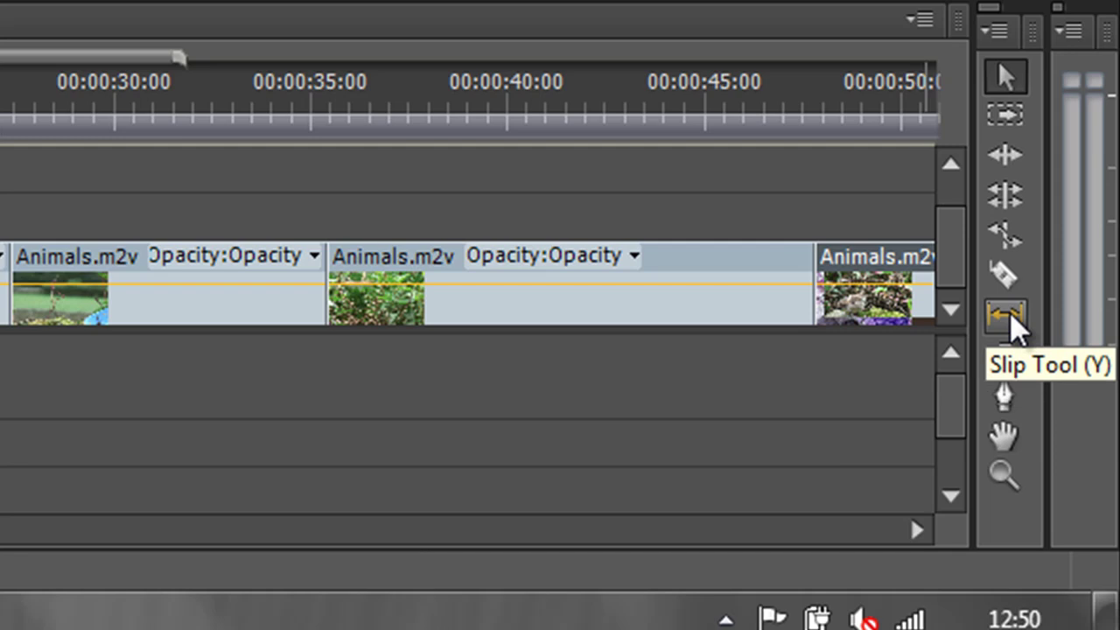
Select the Slip Tool (Y) in the Tools panel for the Animals timeline clips
click(1014, 315)
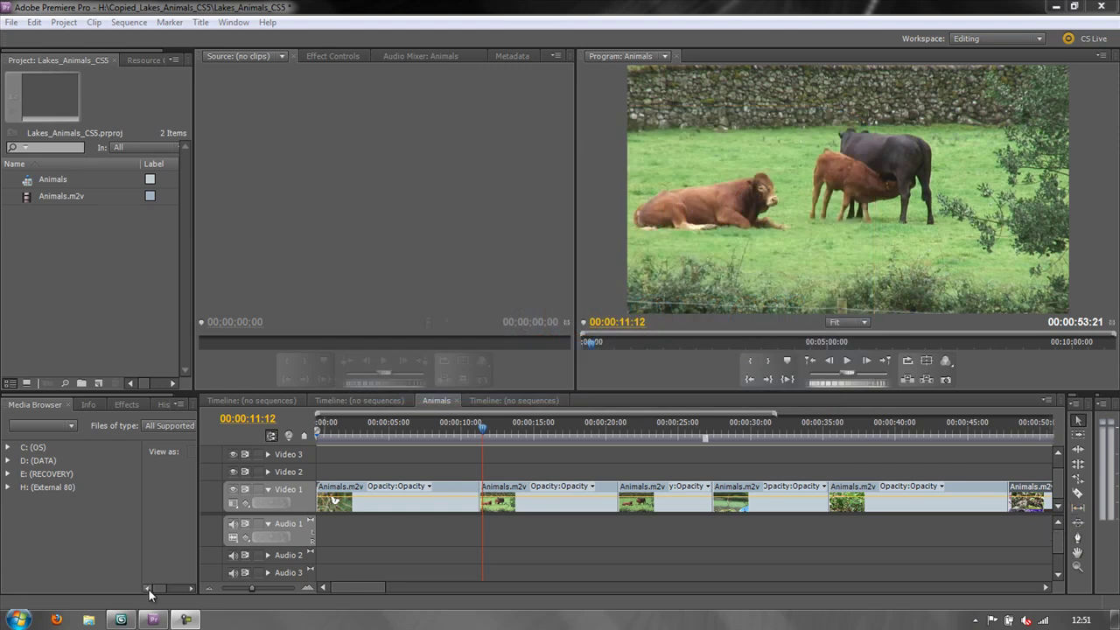
click(123, 621)
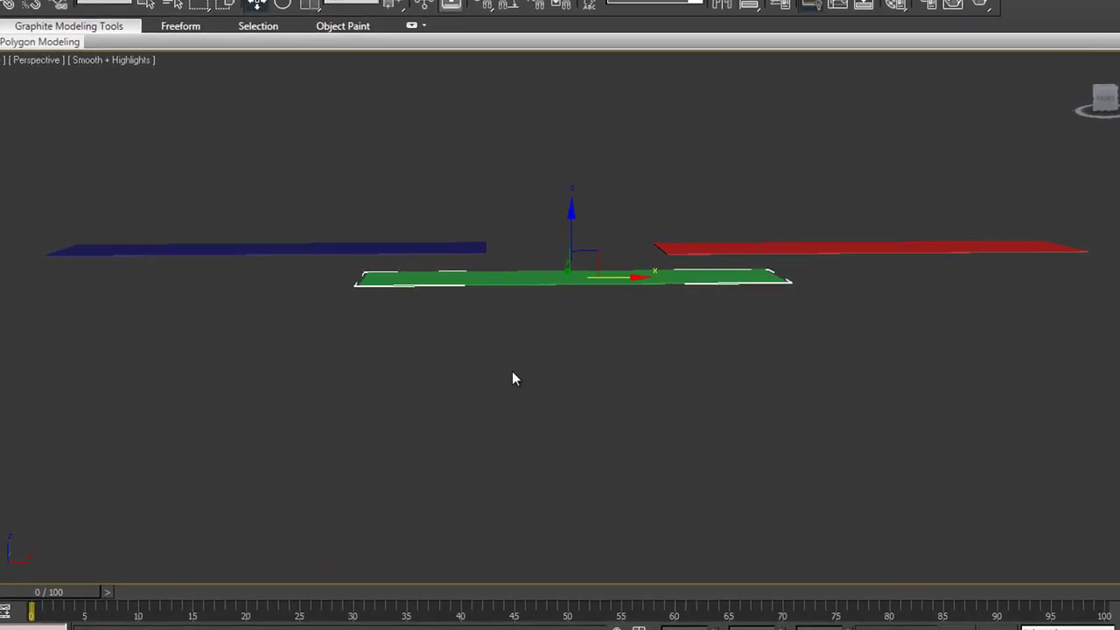
drag(513, 368, 511, 403)
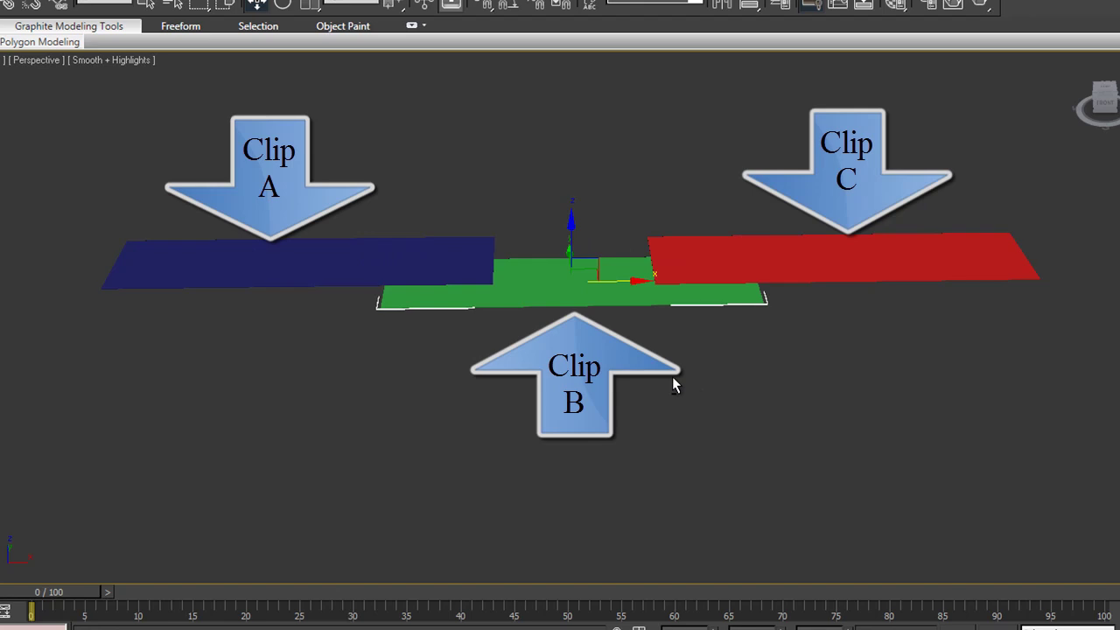
mouse_move(672, 377)
mouse_down()
mouse_move(662, 430)
mouse_move(672, 465)
mouse_up()
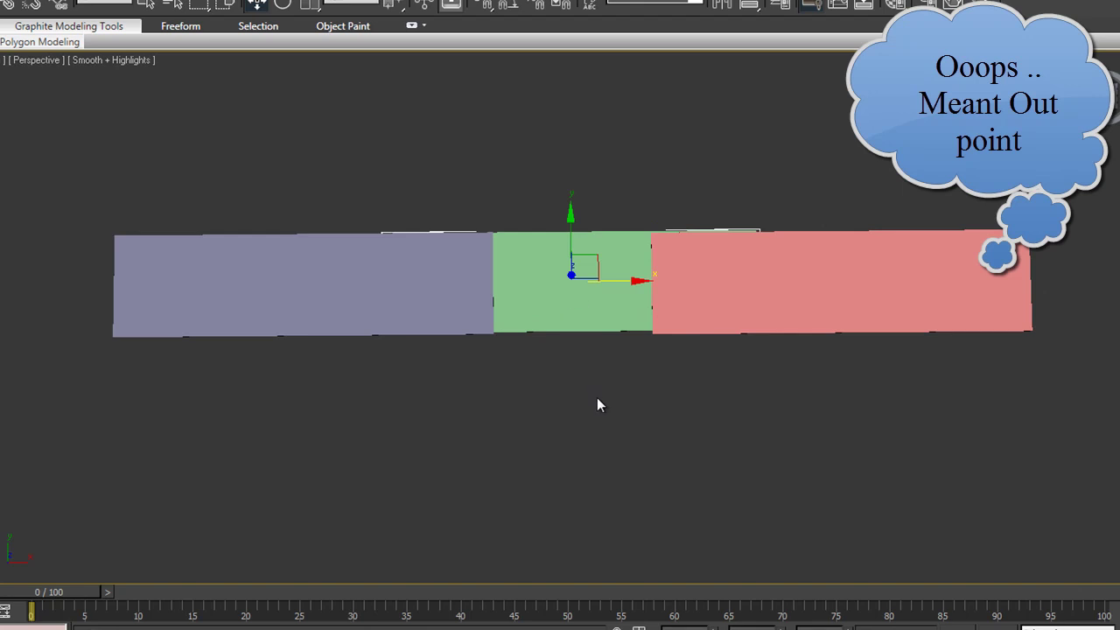
drag(597, 397, 599, 296)
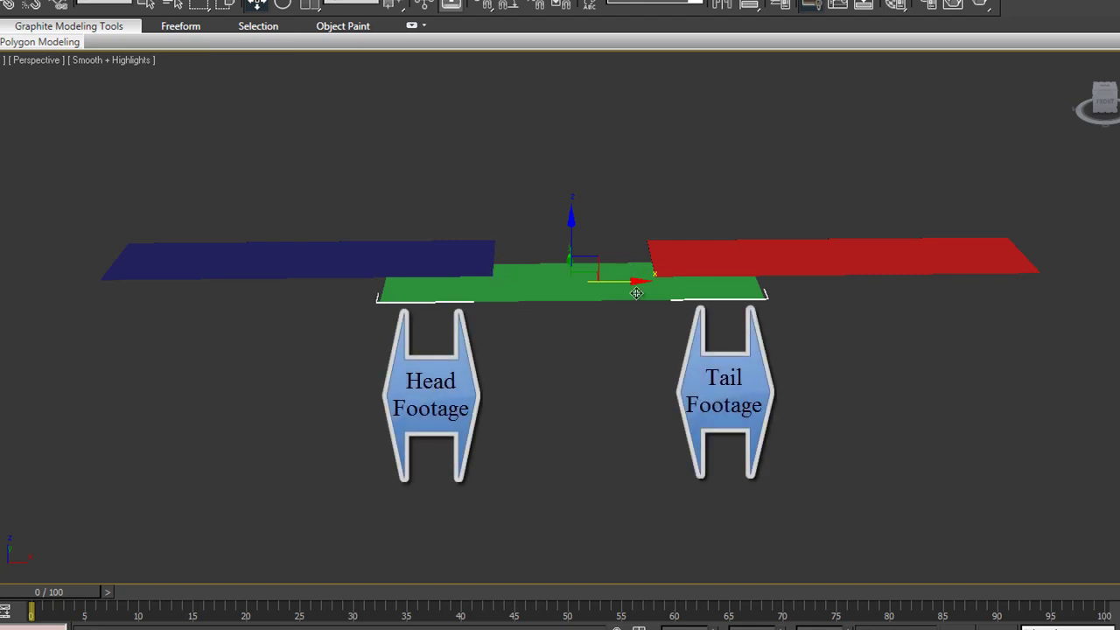
Nudge the green Clip B plane slightly right between the blue and red planes, then switch to Expert Mode
drag(625, 353, 662, 348)
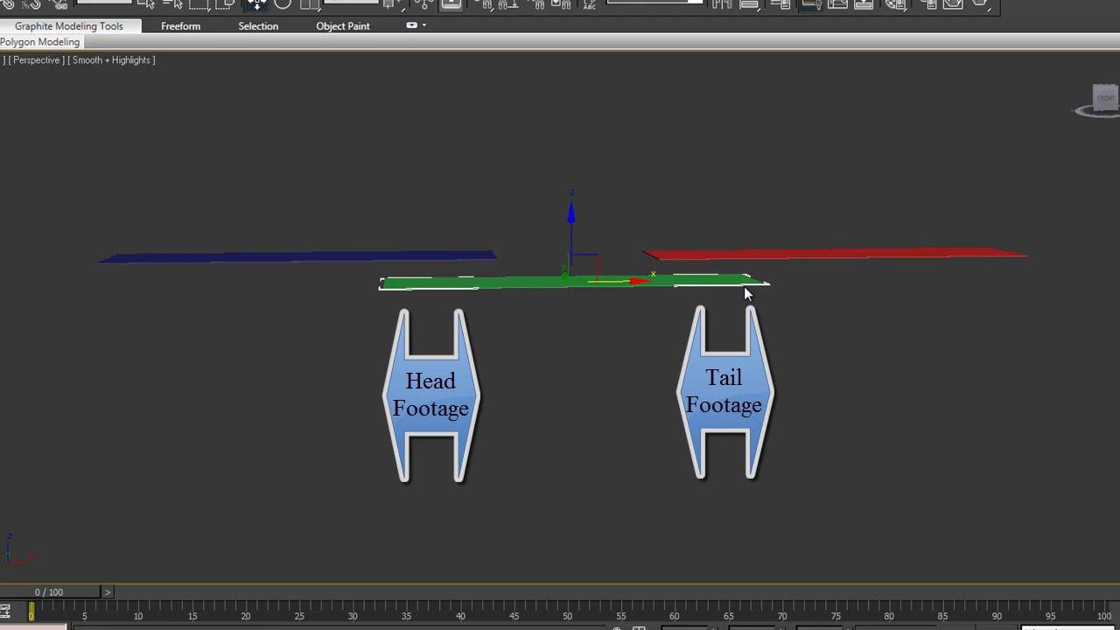
drag(745, 295, 633, 278)
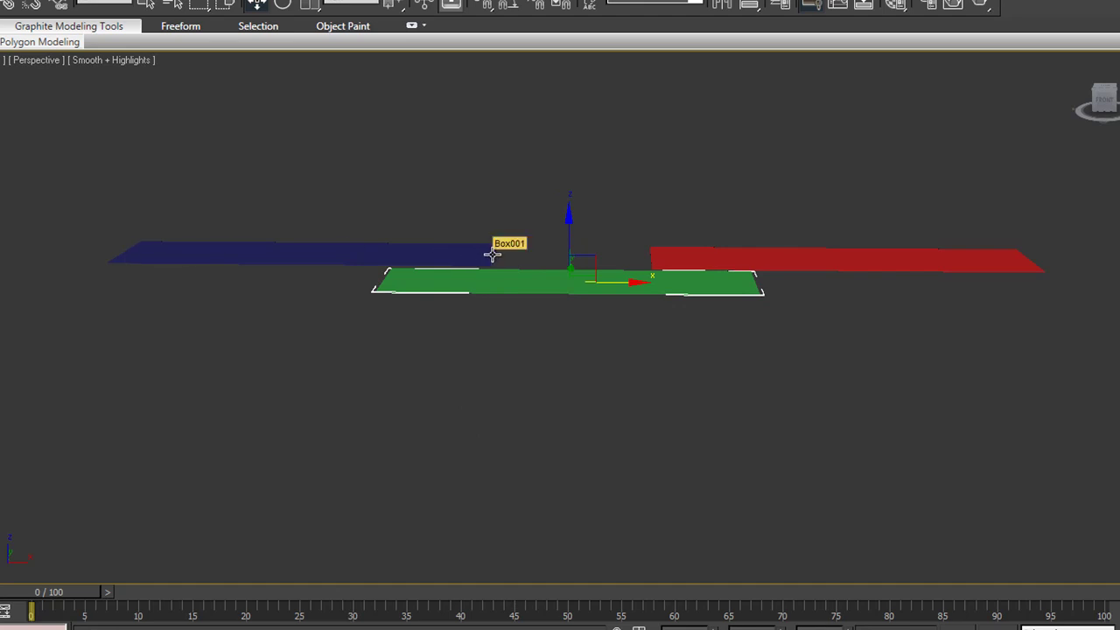
drag(619, 286, 701, 285)
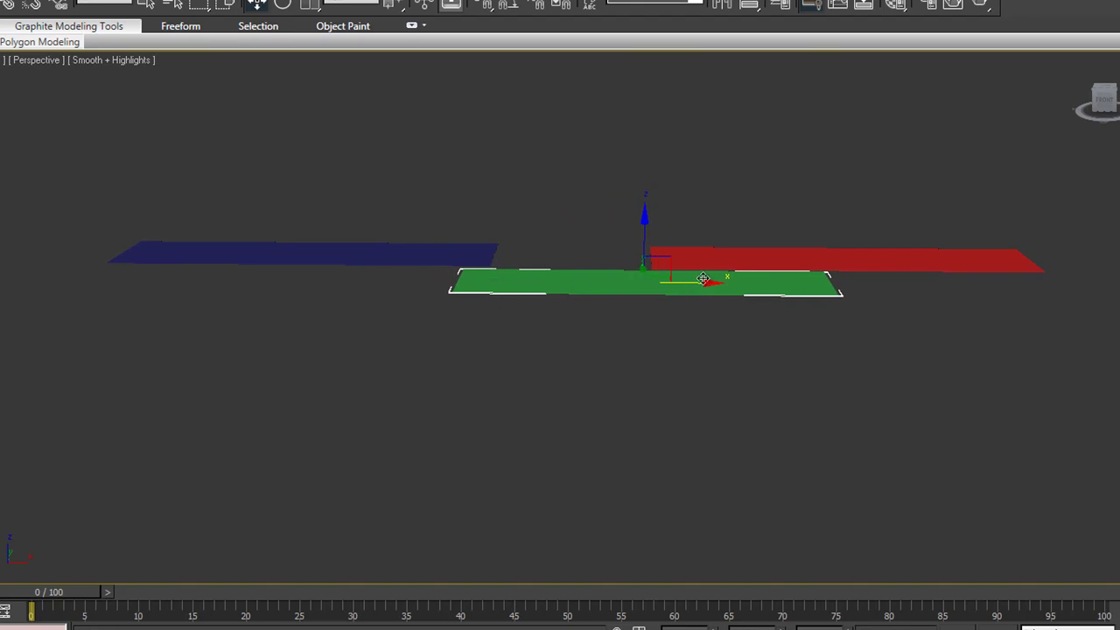
drag(703, 278, 560, 281)
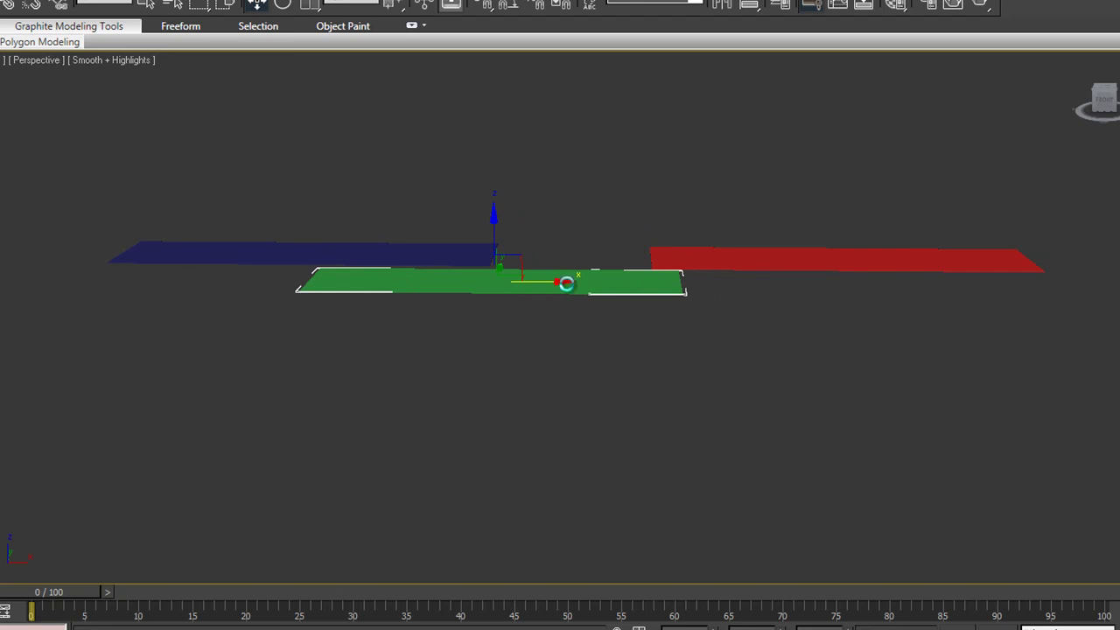
drag(566, 281, 682, 292)
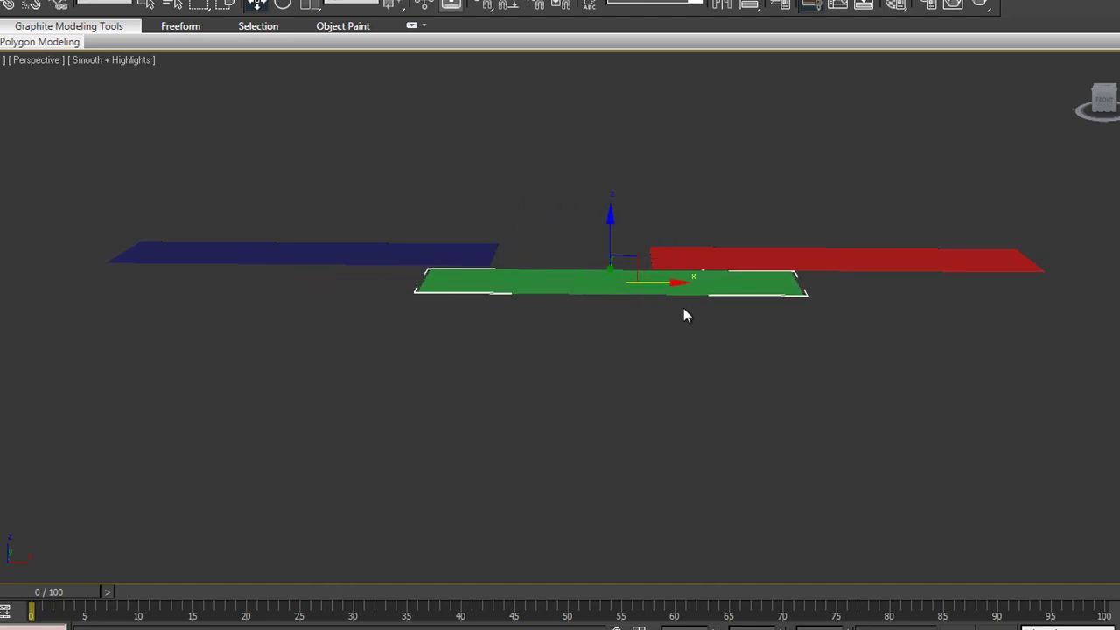
key(ctrl+x)
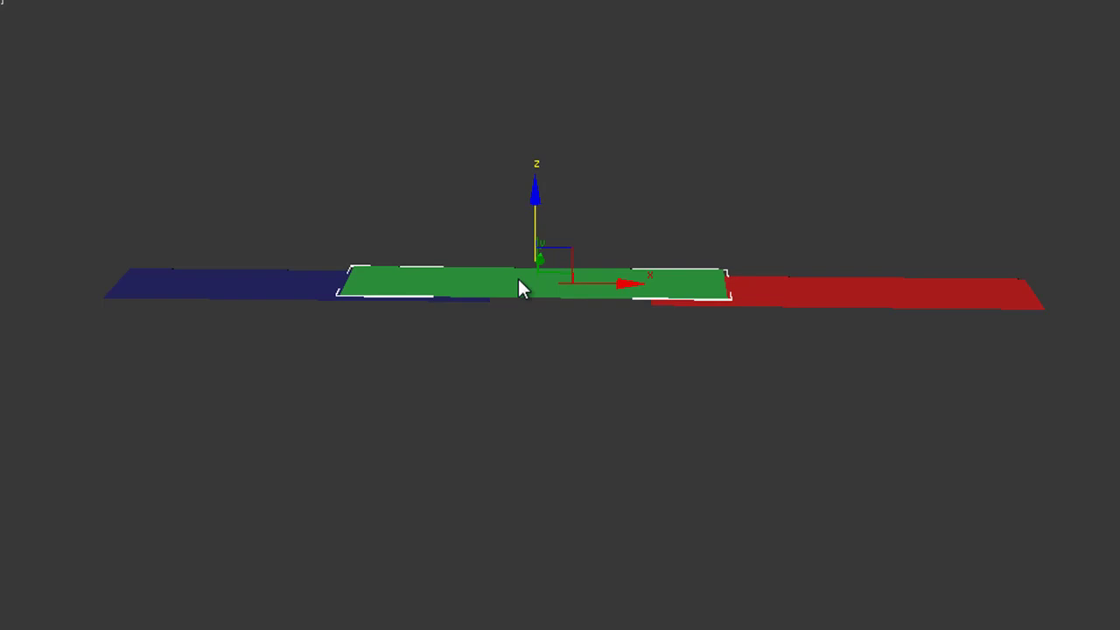
Raise the green Clip B plane along Z so it overlaps the blue and red planes from above
mouse_move(512, 402)
mouse_down()
mouse_move(526, 357)
mouse_move(519, 413)
mouse_up()
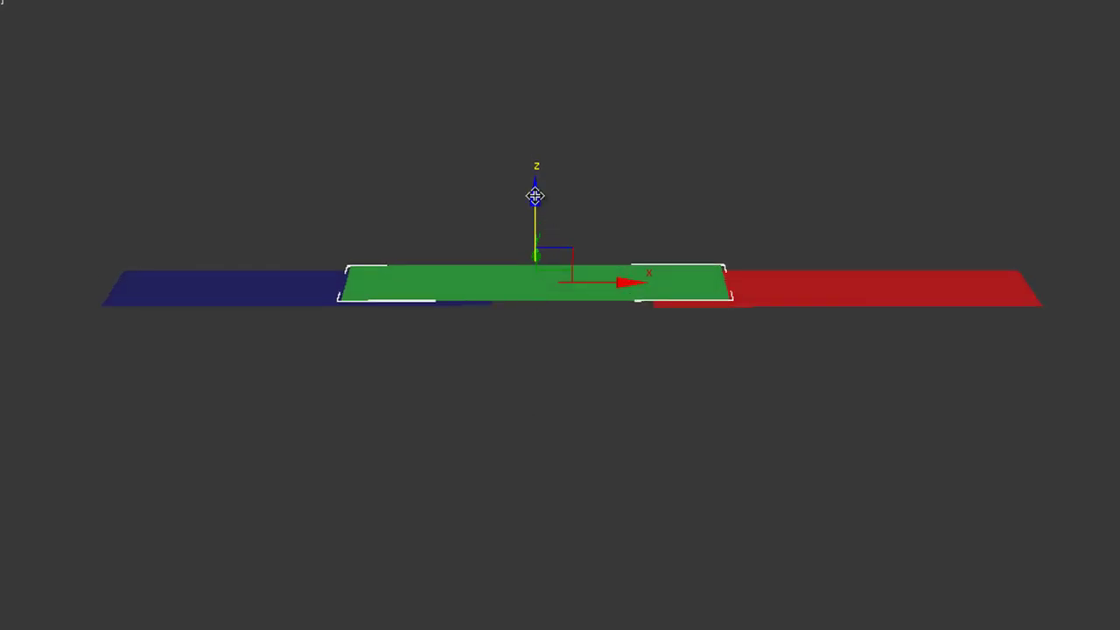
drag(535, 196, 534, 191)
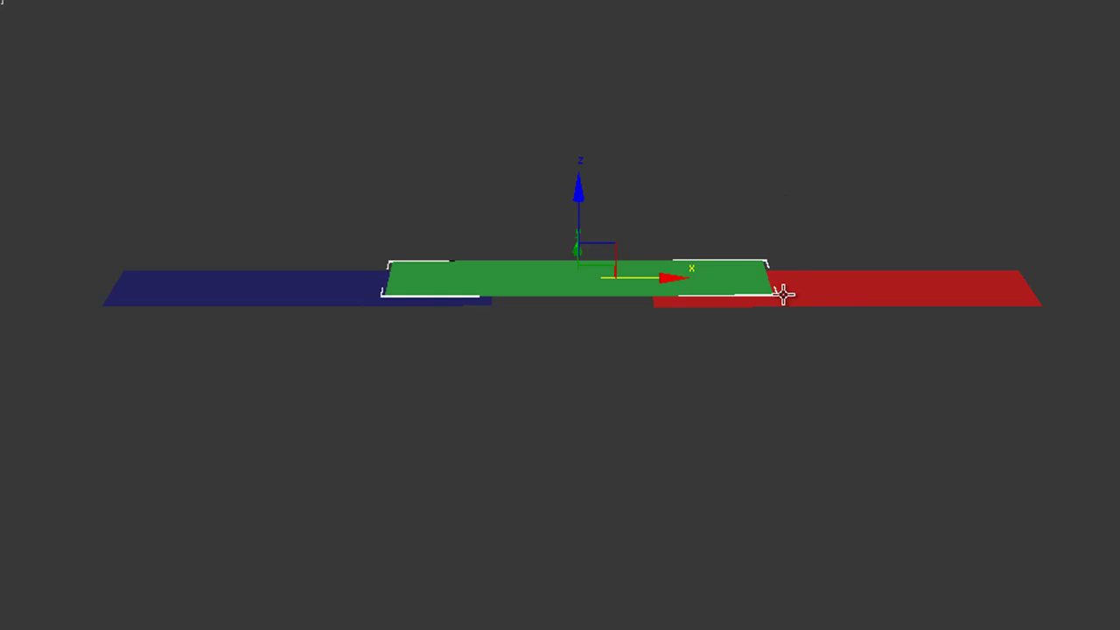
Drop the green plane below the blue and red planes, then lift it above them and shift it right
drag(581, 192, 583, 214)
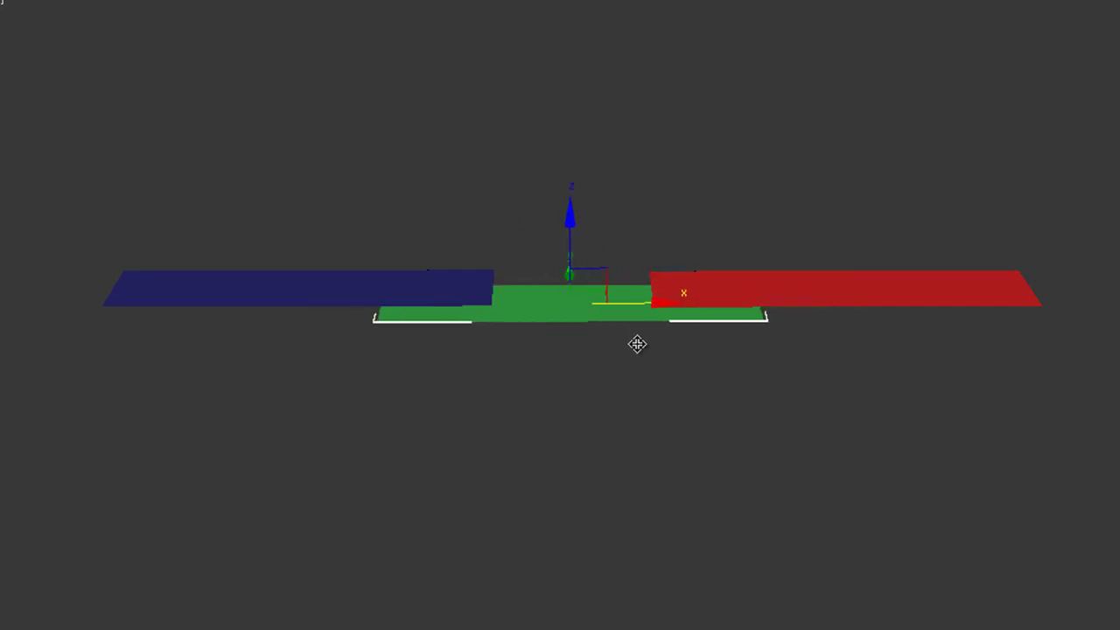
drag(566, 229, 569, 198)
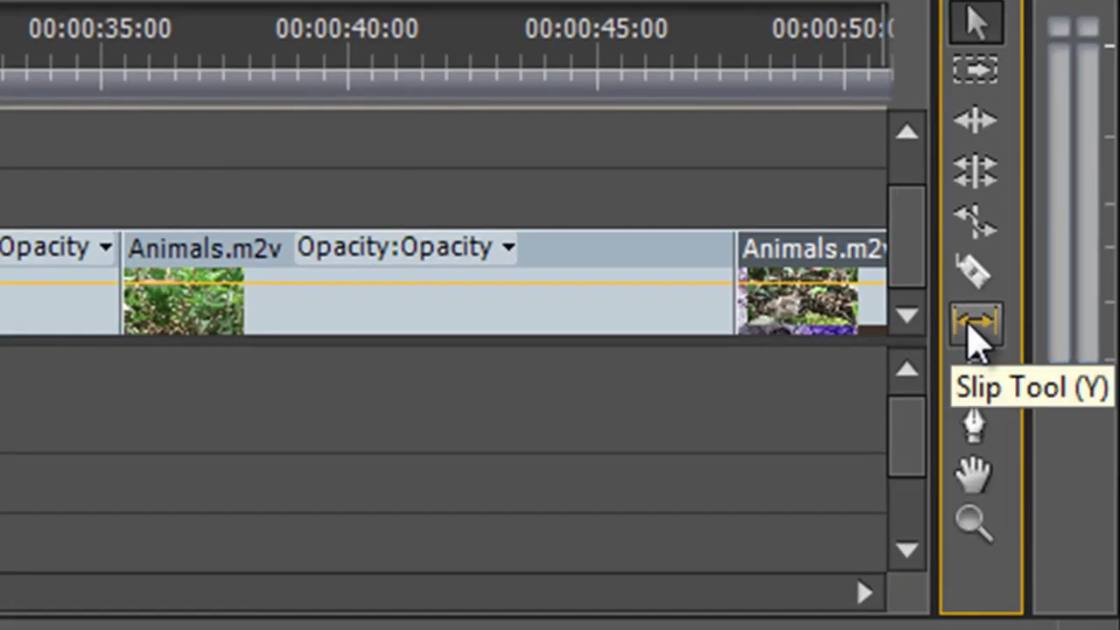
Scrub the Animals timeline playhead to the cows clip and pick the Slip tool
click(971, 333)
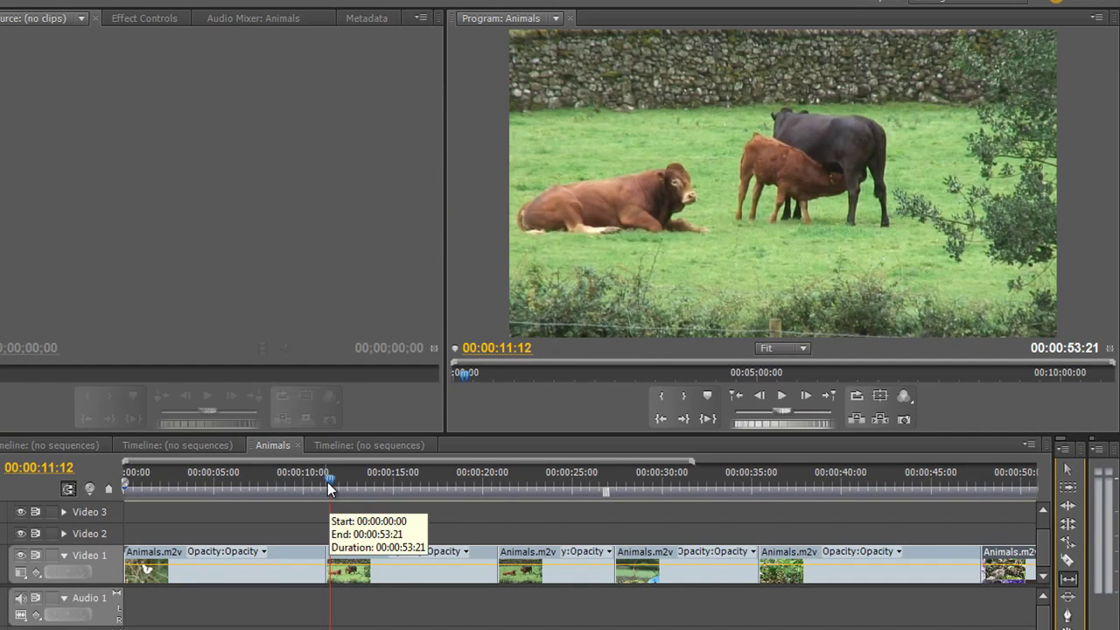
drag(328, 478, 458, 534)
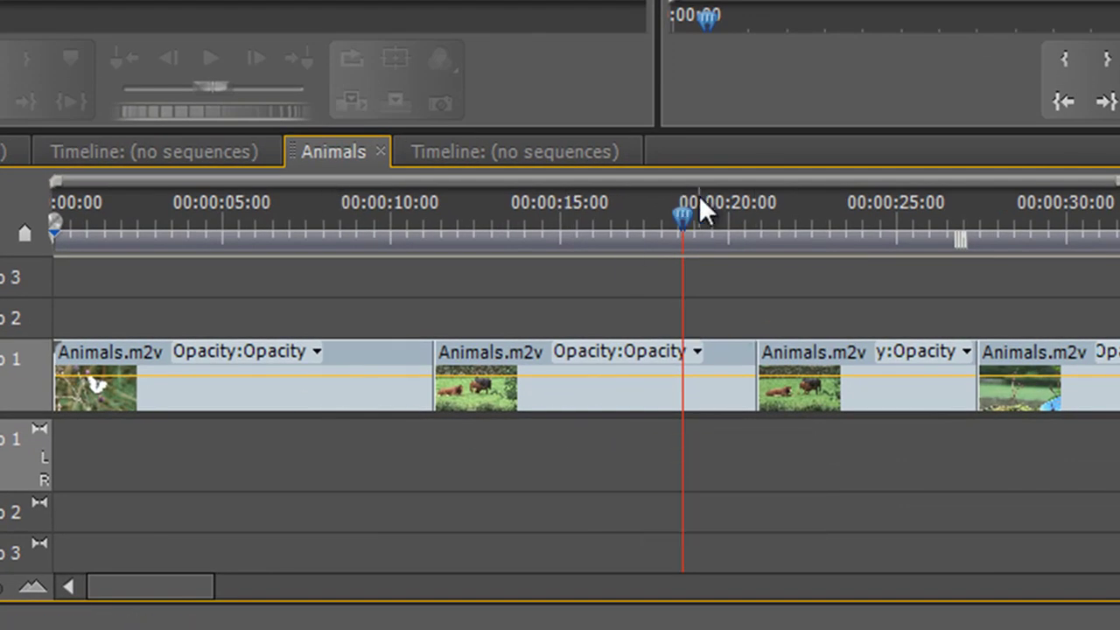
drag(699, 199, 430, 219)
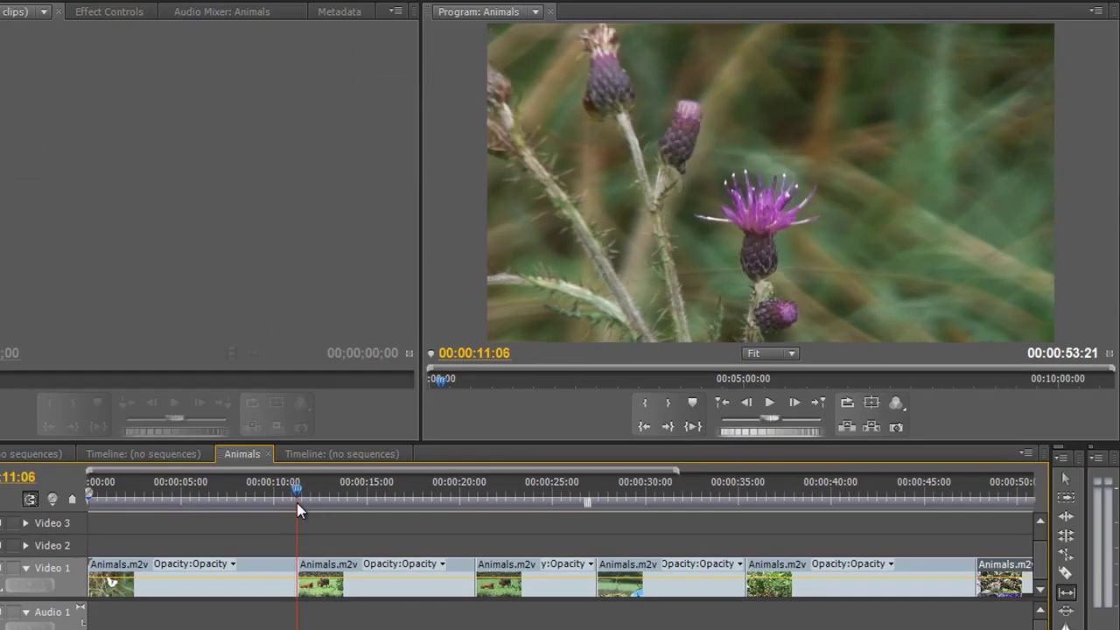
drag(297, 503, 432, 525)
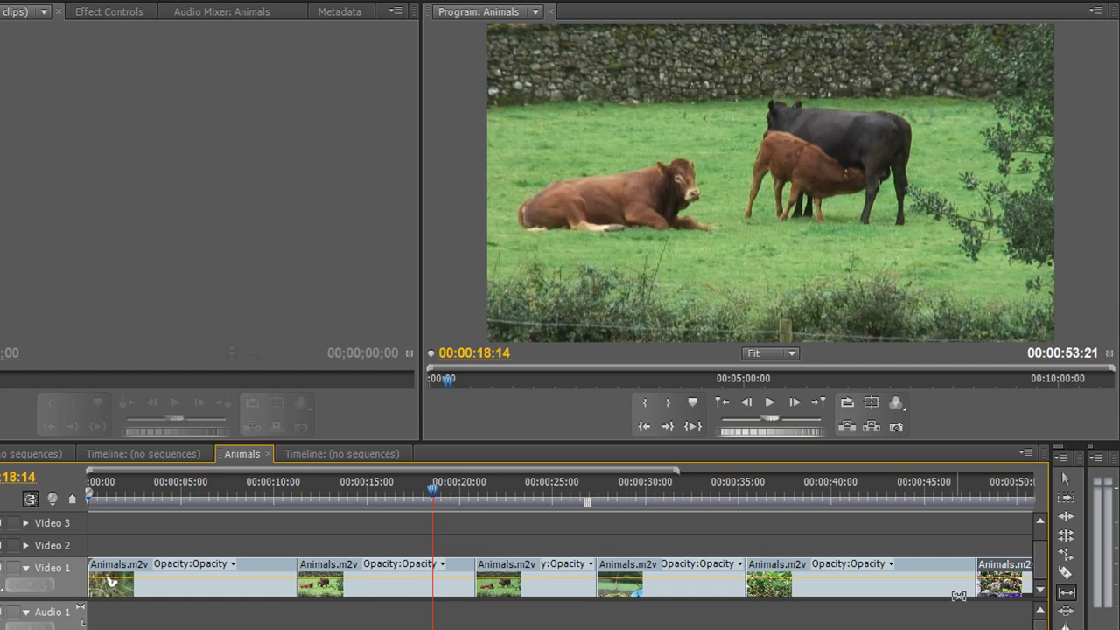
click(1067, 595)
Slip the second Animals.m2v clip's footage back and forth, ending at an offset of -00:00:03:06
drag(355, 581, 361, 605)
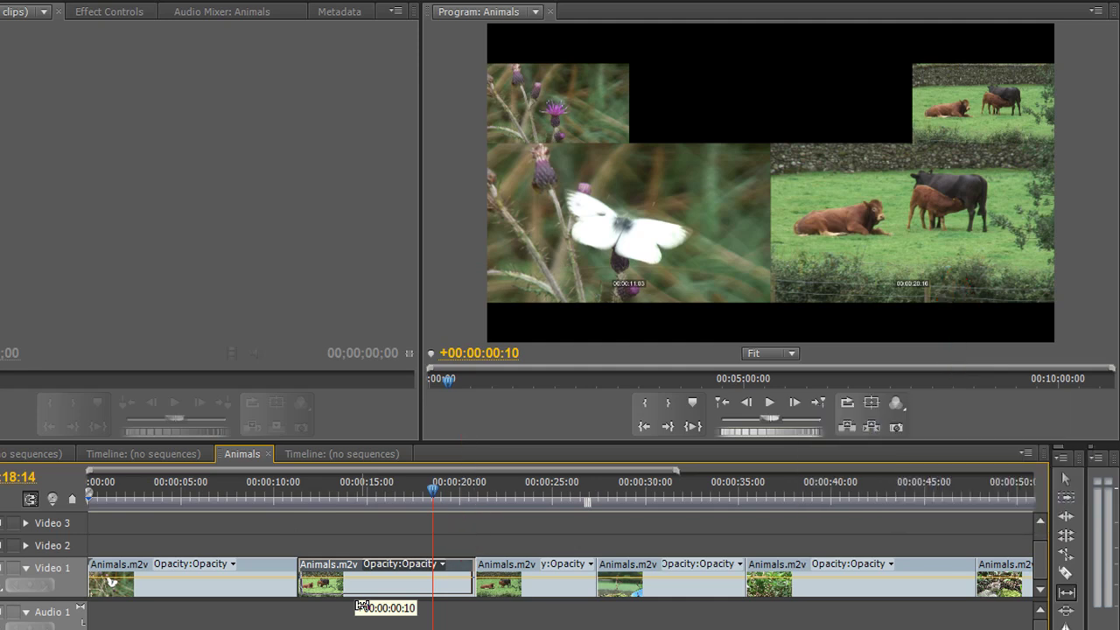
mouse_move(362, 606)
mouse_down()
mouse_move(569, 617)
mouse_move(341, 613)
mouse_up()
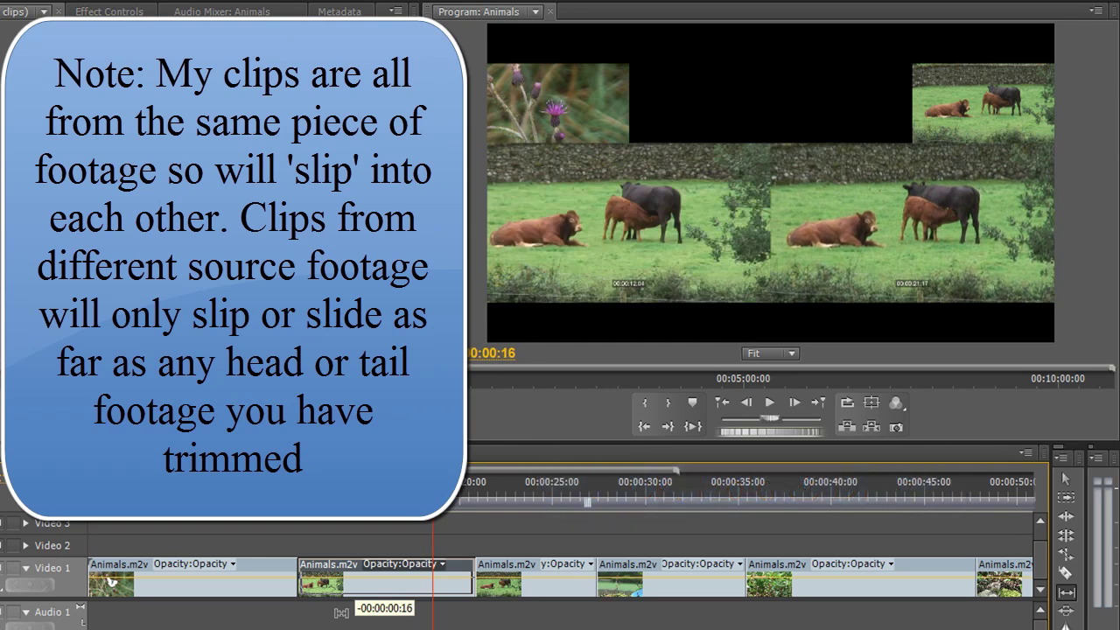
drag(342, 613, 197, 613)
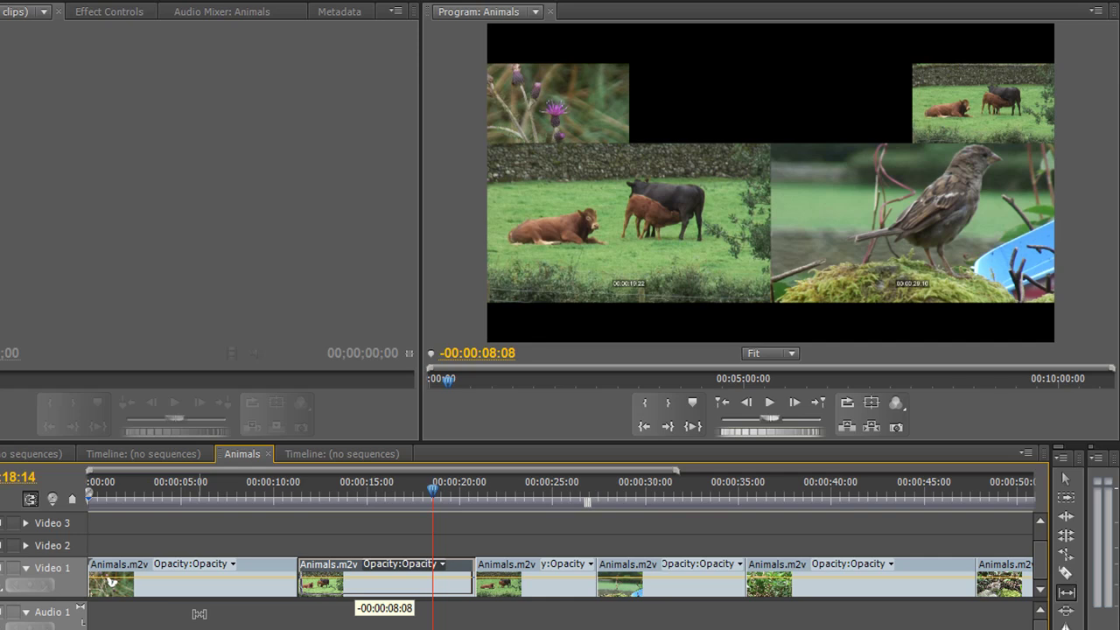
drag(200, 614, 200, 614)
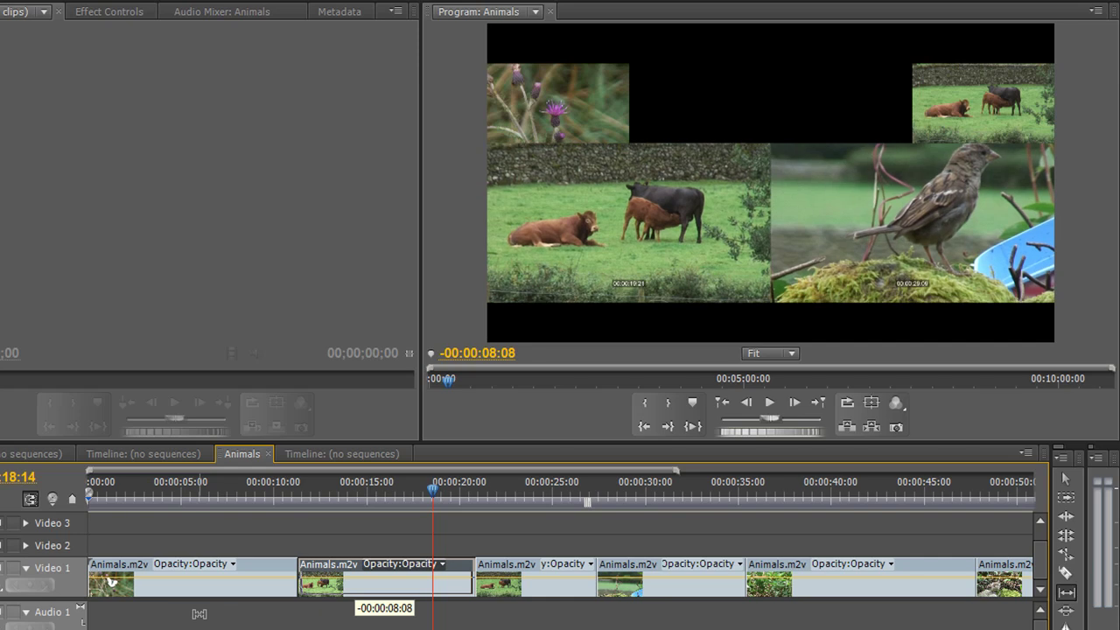
drag(200, 613, 293, 619)
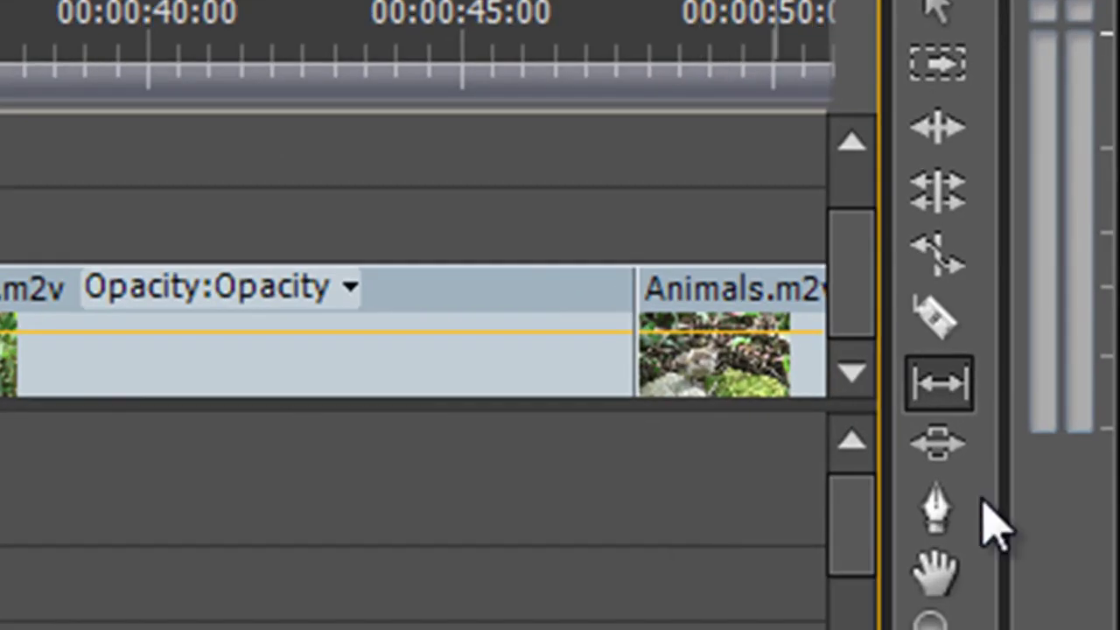
With the Slide tool, slide the cows clip about 00:00:04:20 earlier, trimming its neighbours
click(938, 445)
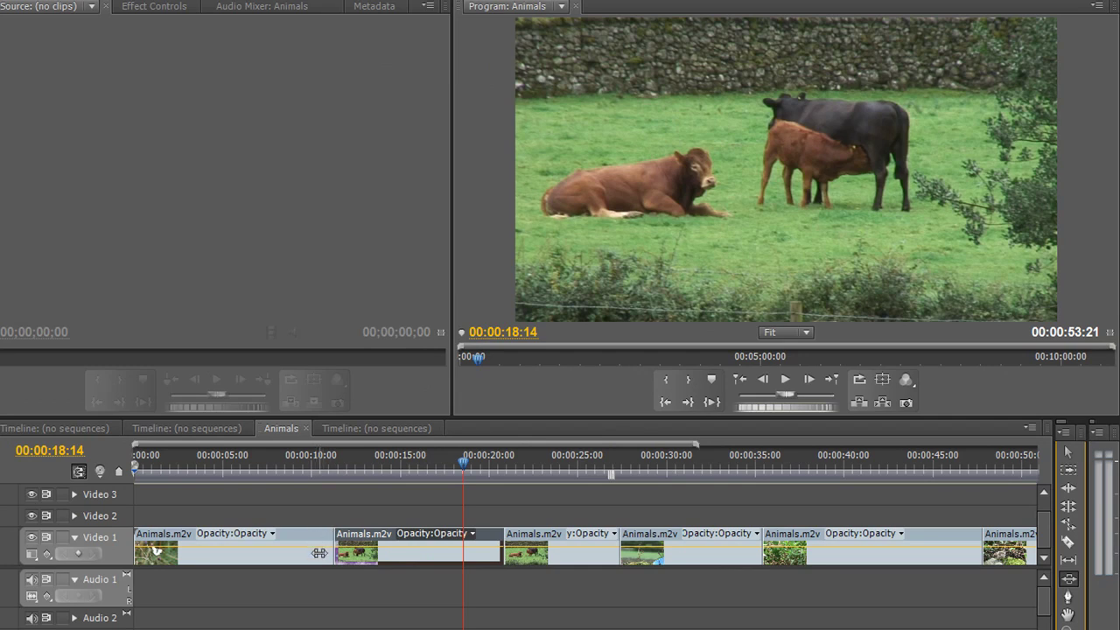
click(389, 544)
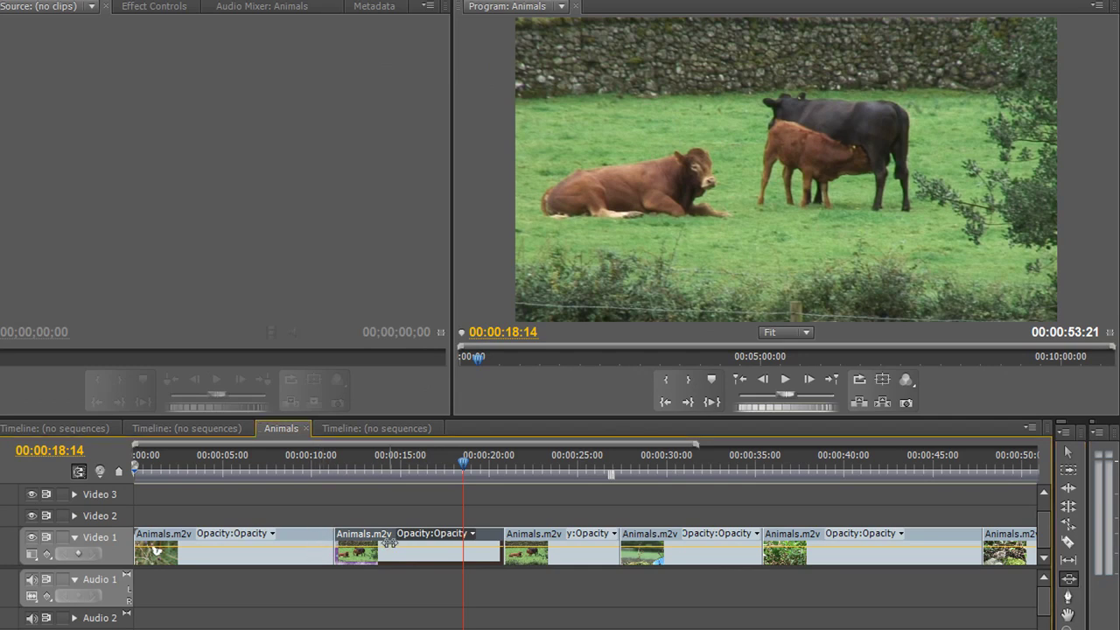
drag(390, 543, 385, 543)
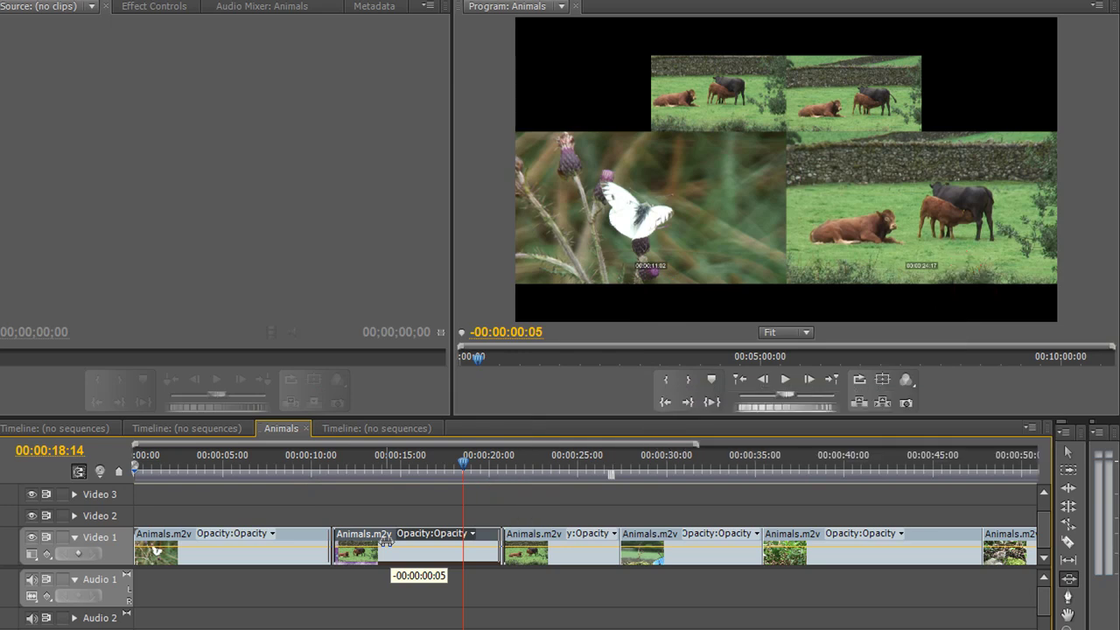
drag(385, 545, 442, 563)
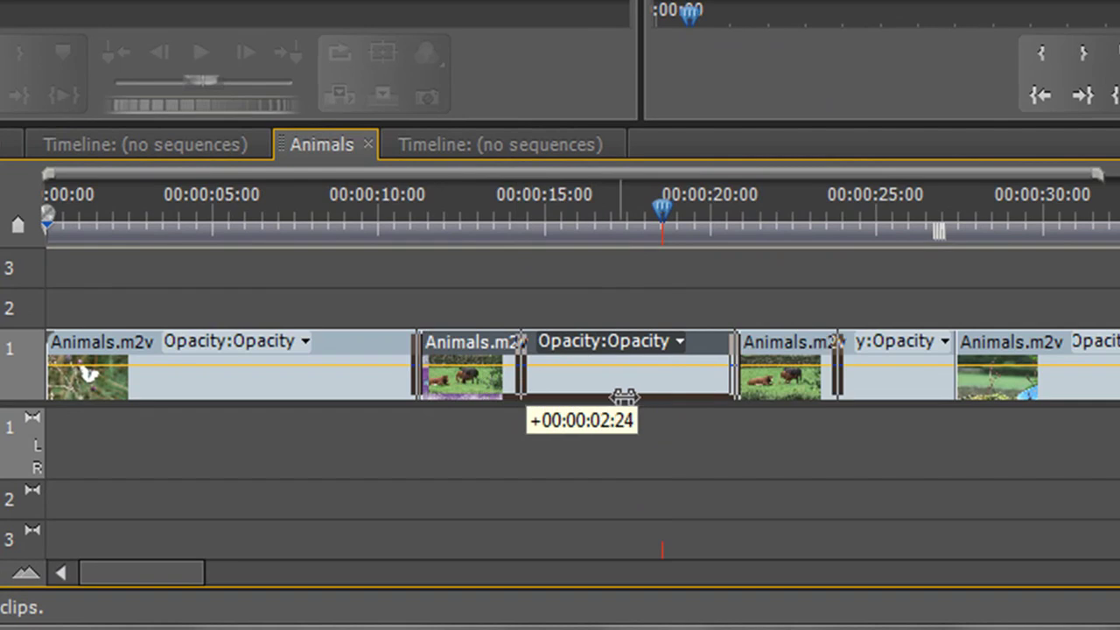
drag(624, 398, 366, 390)
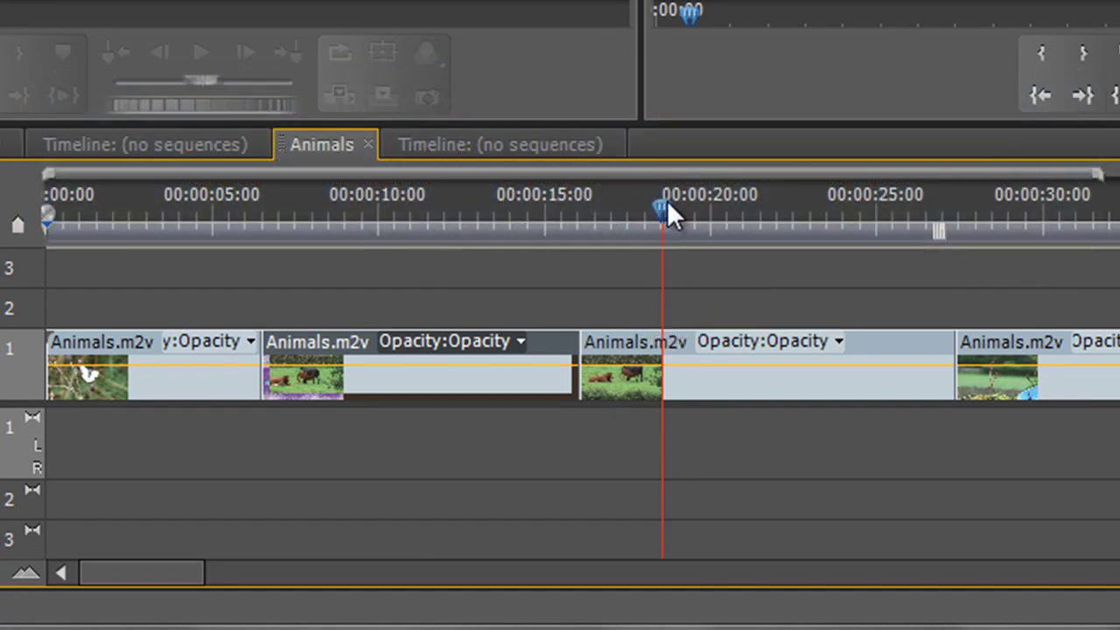
Slip the third clip about -00:00:06:01 so sparrow footage replaces the cows in place
drag(667, 207, 211, 279)
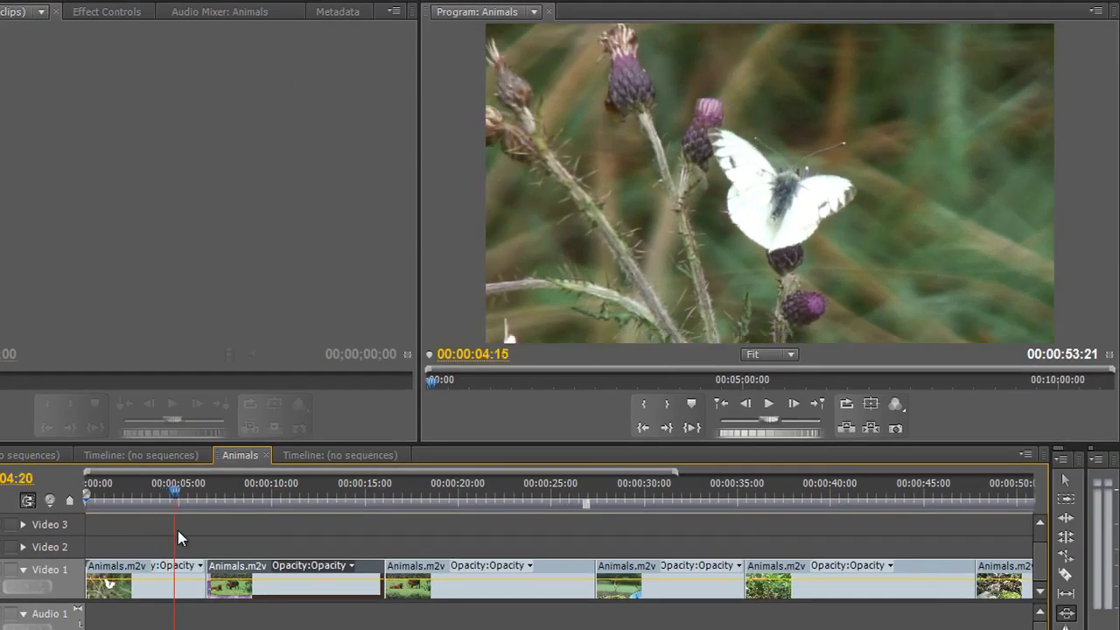
drag(178, 531, 475, 575)
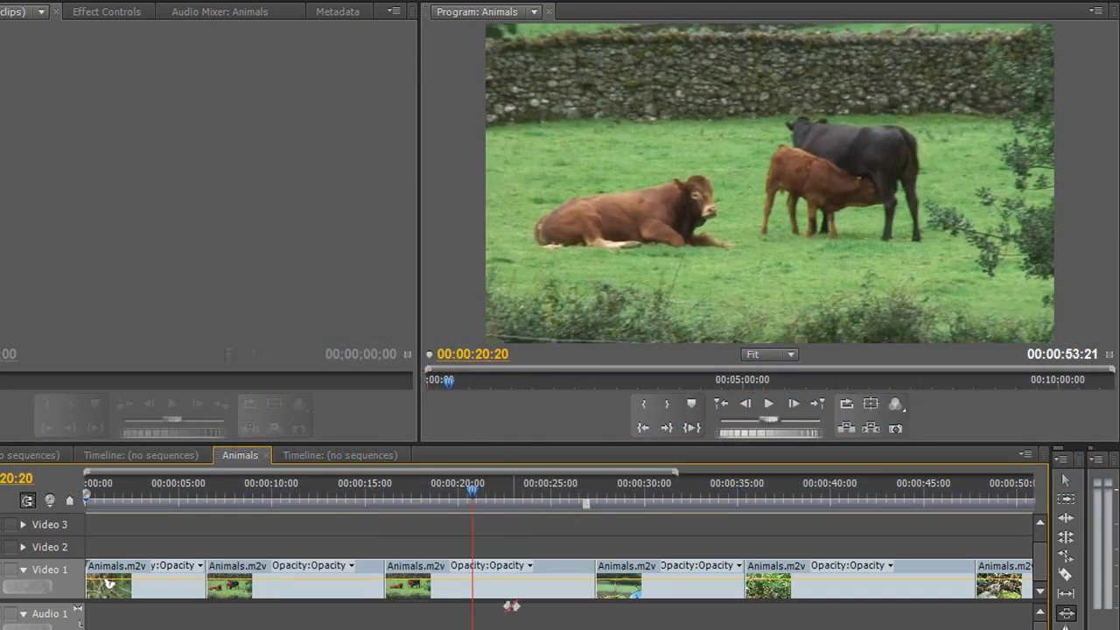
click(1066, 594)
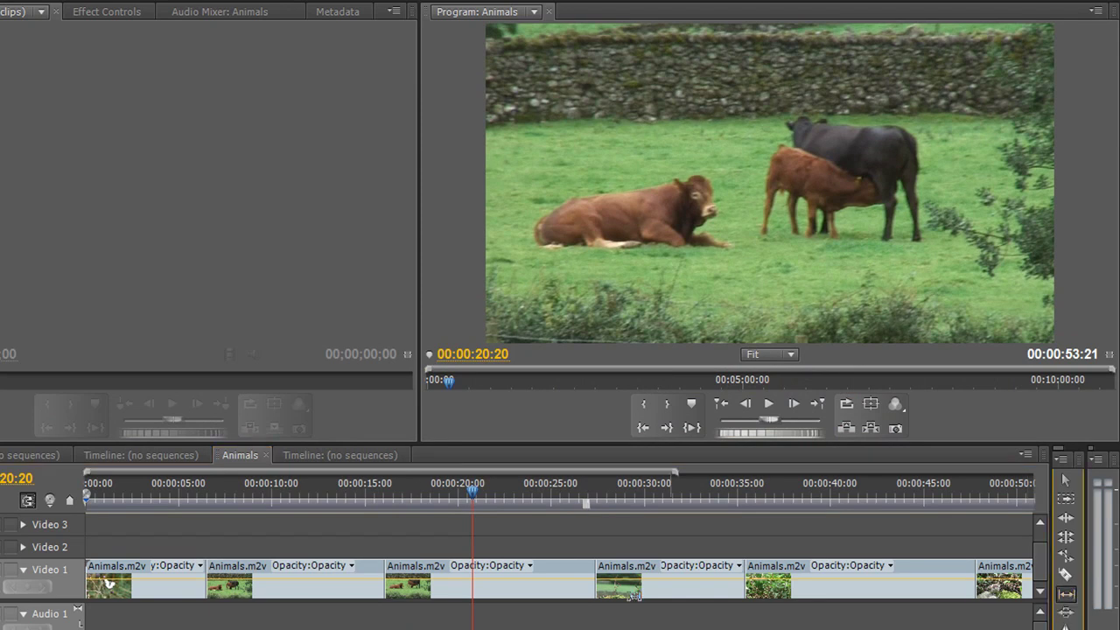
click(550, 583)
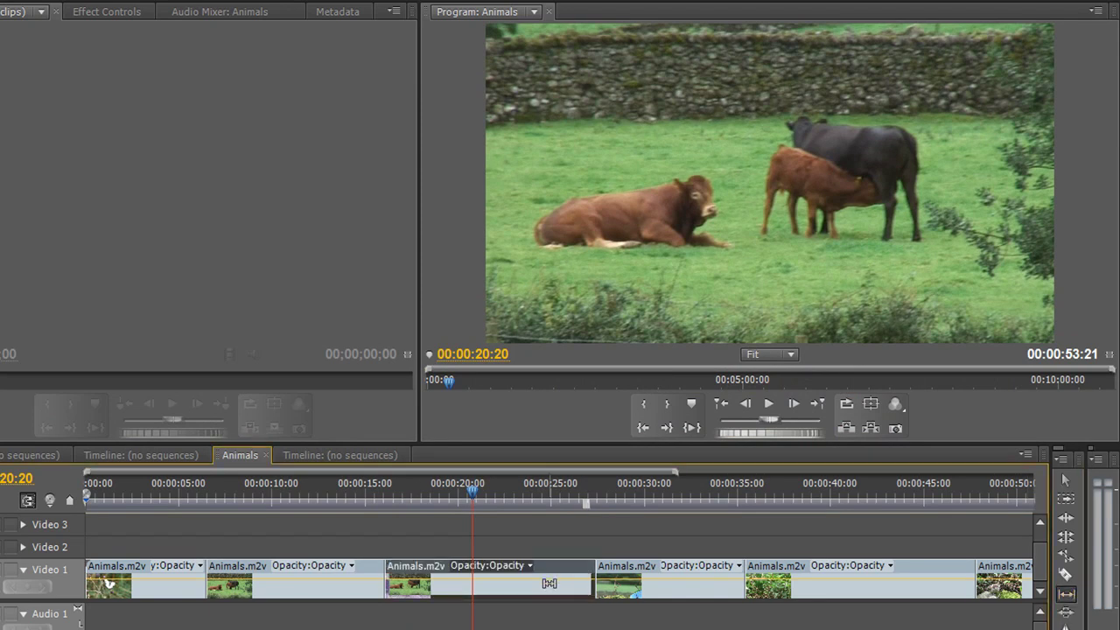
drag(550, 582, 538, 583)
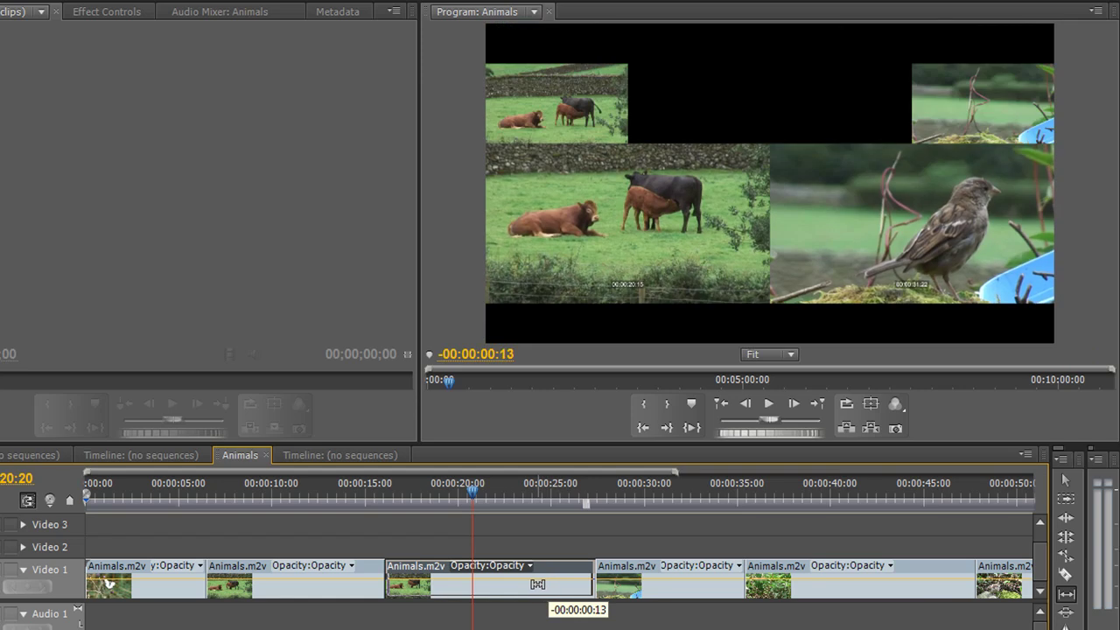
drag(537, 584, 435, 589)
drag(463, 493, 173, 513)
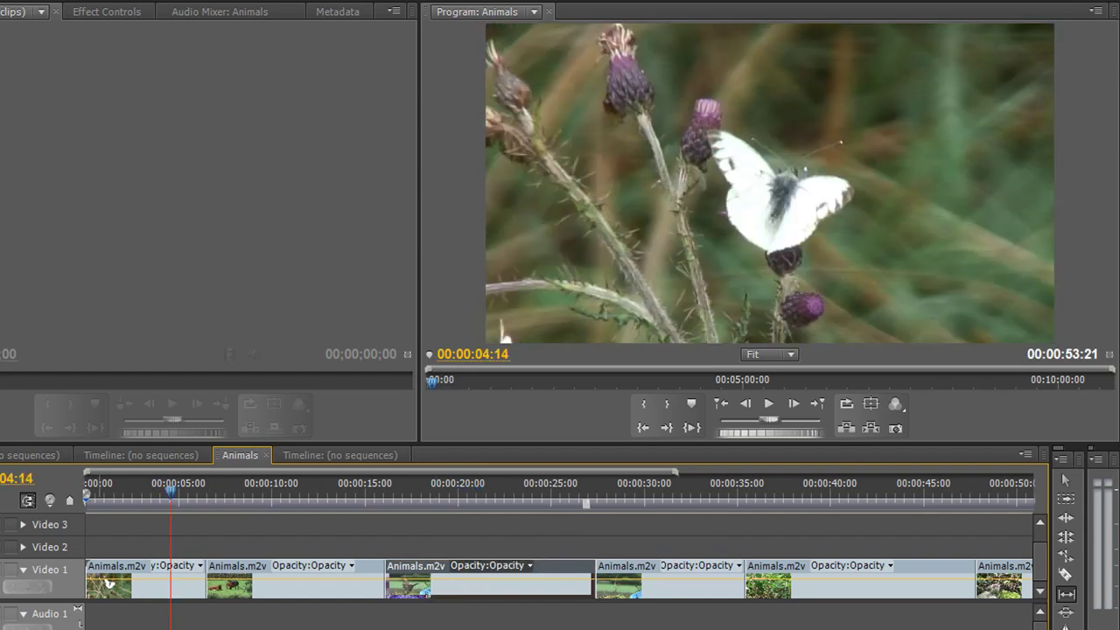